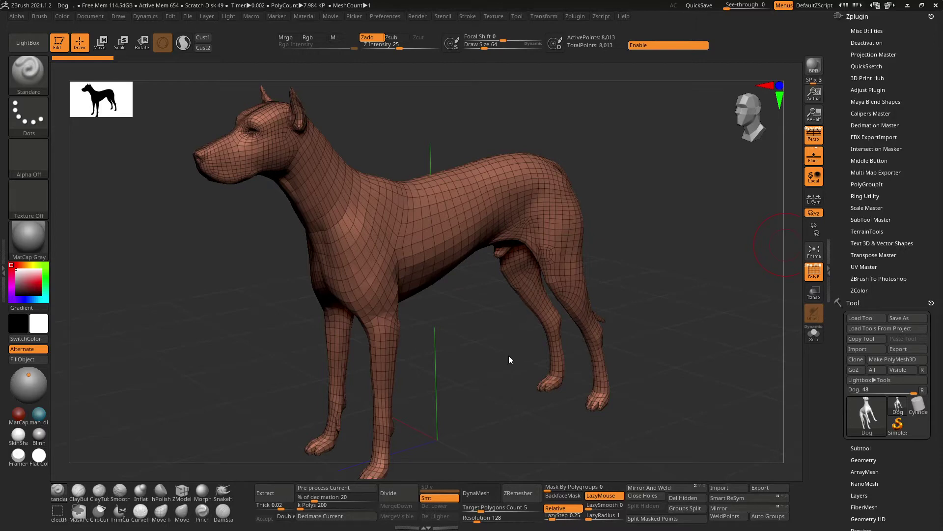
# - Frame the dog model, then rotate and pan the view to examine it from a three-quarter front angle
pyautogui.press('f')
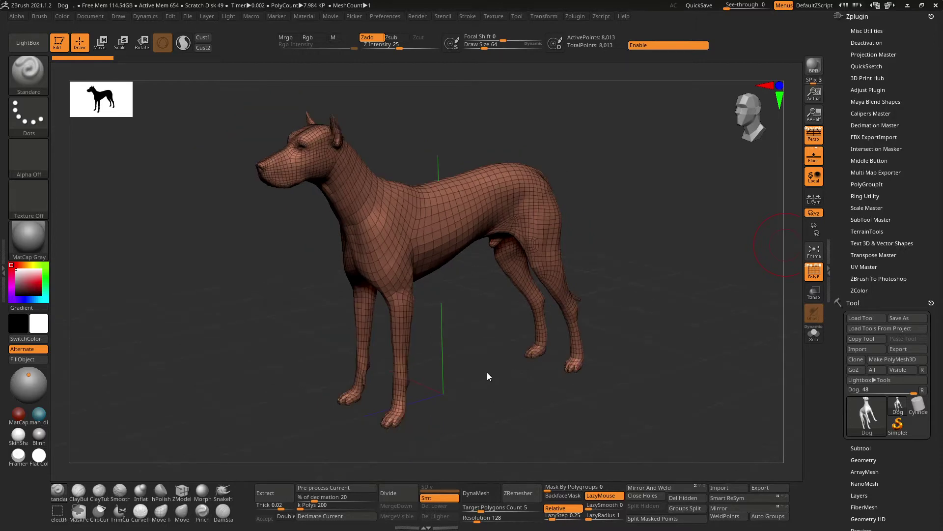
pyautogui.moveTo(474, 378); pyautogui.dragTo(487, 378)
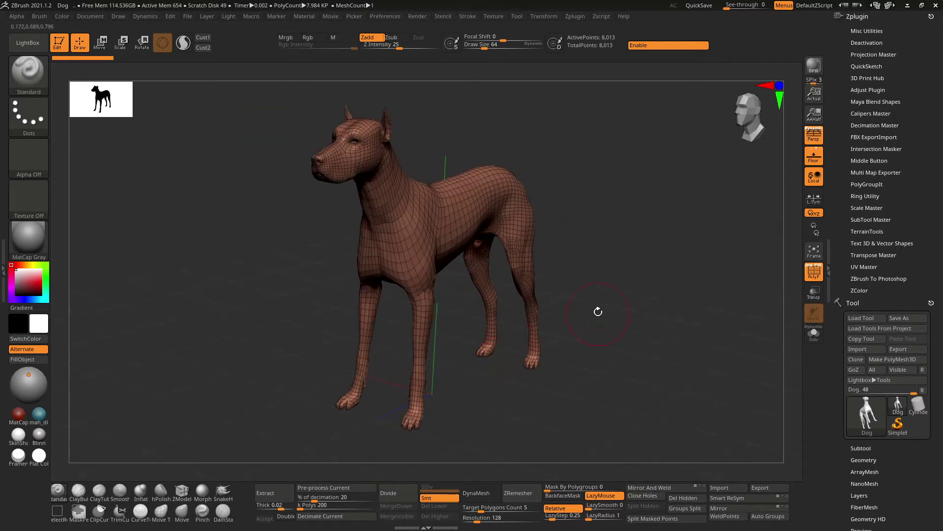
pyautogui.keyDown('alt'); pyautogui.moveTo(597, 312); pyautogui.dragTo(619, 366); pyautogui.keyUp('alt')
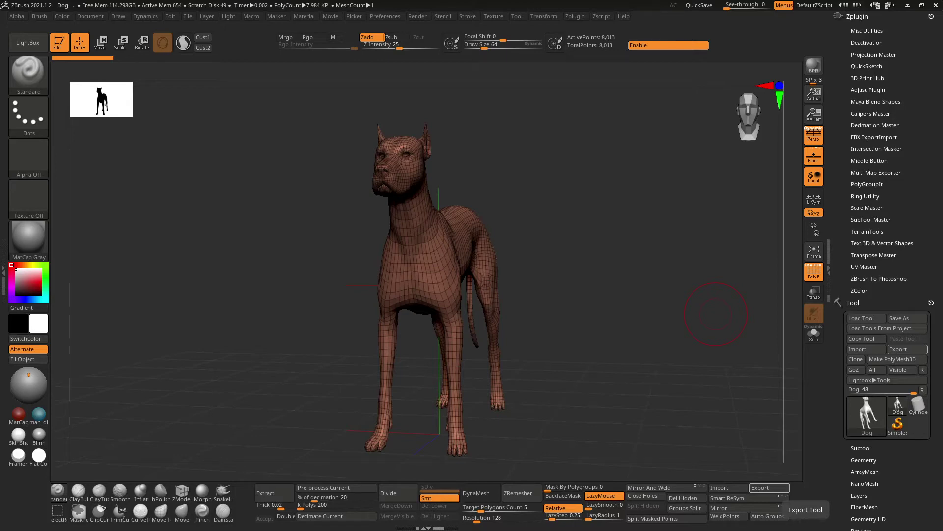
# - Switch to the browser and read the opening post of the ZBrushCentral thread on the Middle Button plug-in
pyautogui.hotkey('alt', 'Tab')
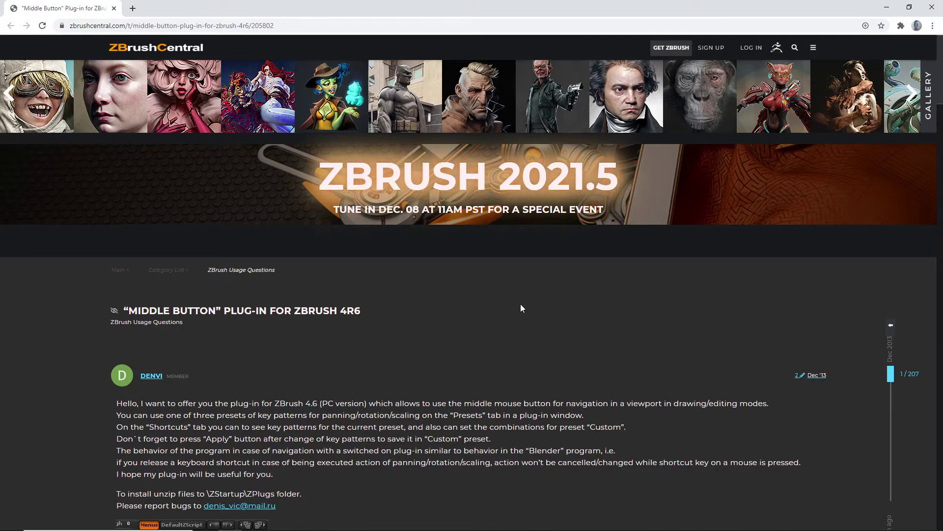
pyautogui.scroll(-1, 326, 368)
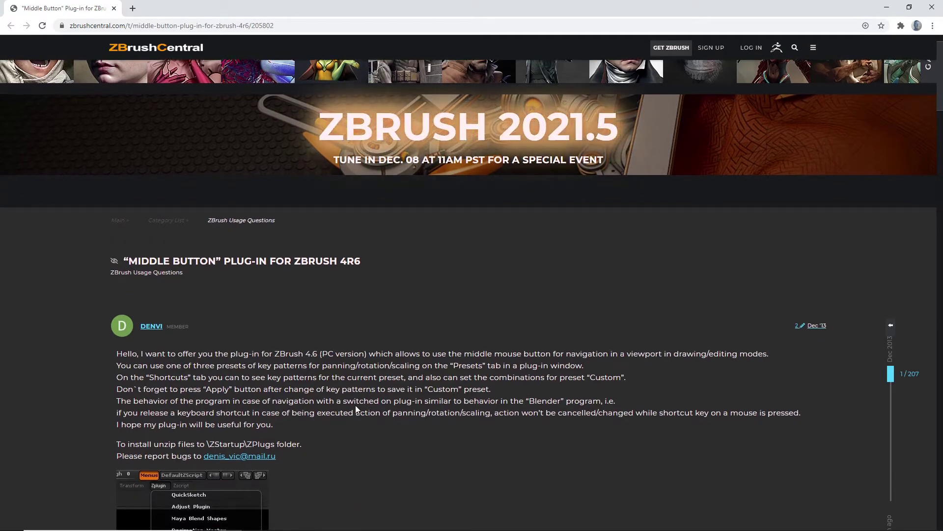
pyautogui.scroll(-2, 356, 405)
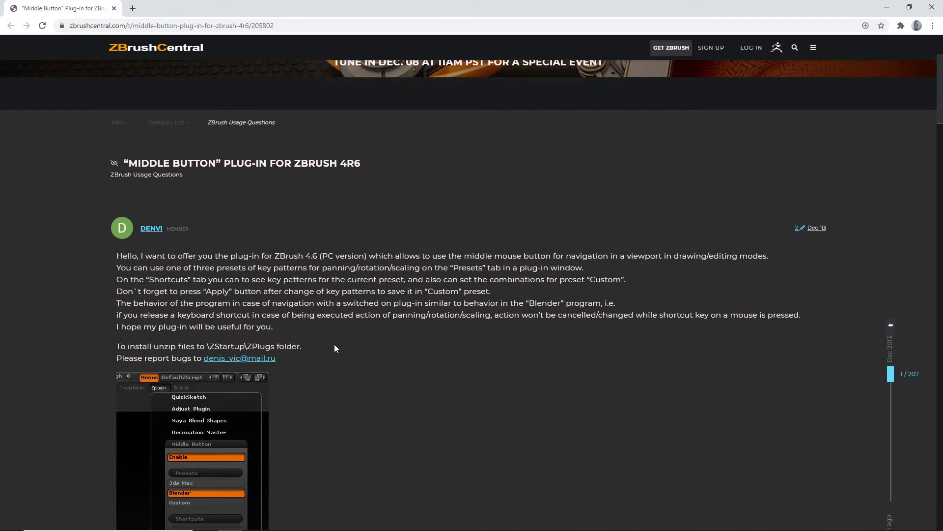
pyautogui.scroll(-5, 336, 348)
pyautogui.scroll(7, 338, 350)
pyautogui.scroll(-15, 338, 350)
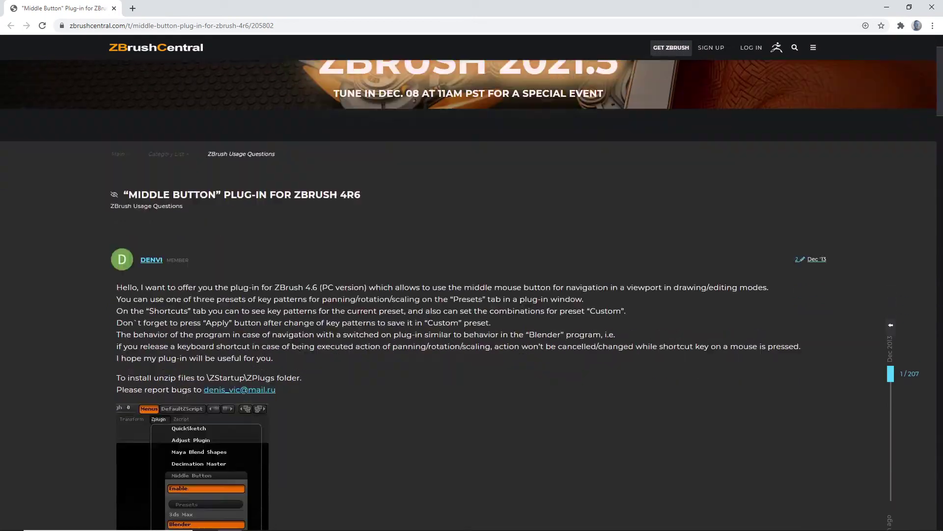
pyautogui.scroll(20, 45, 245)
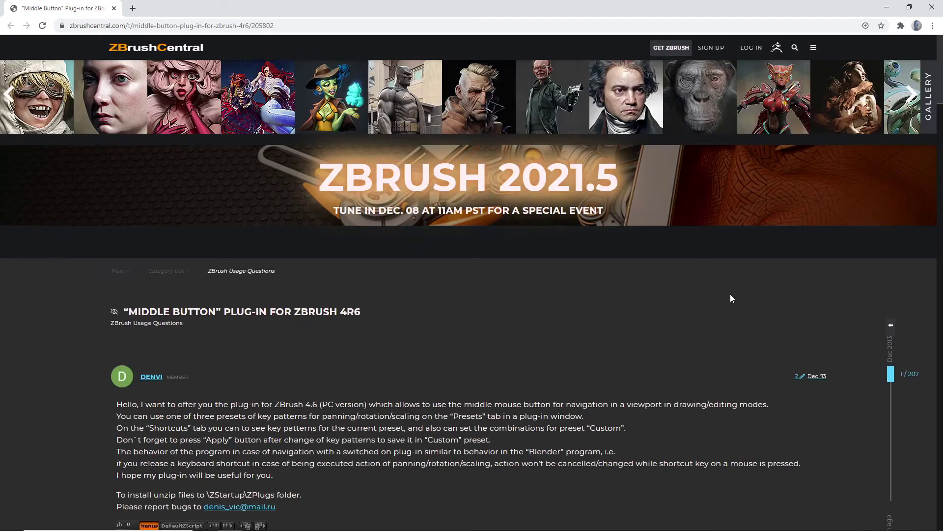
pyautogui.scroll(-3, 845, 363)
pyautogui.scroll(-5, 895, 442)
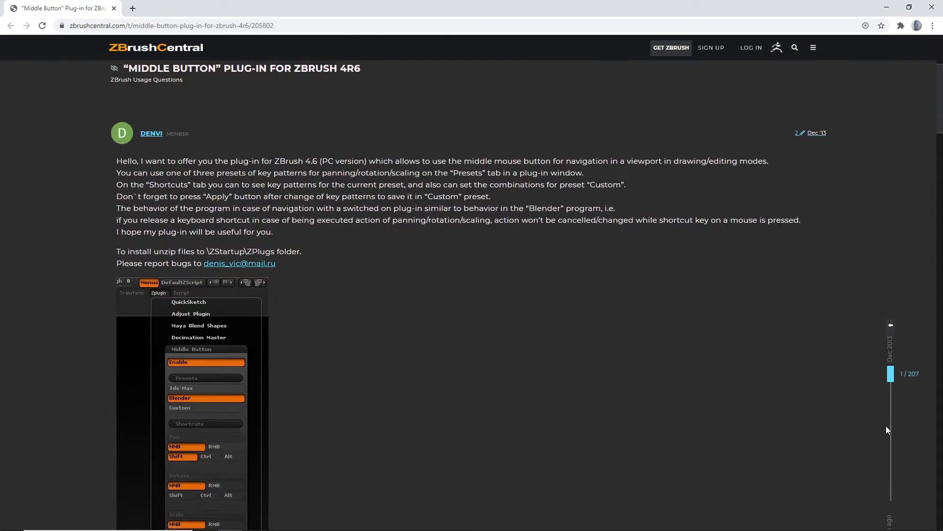
# - Jump to the thread's newest replies and look back through them for the plug-in's latest download, MiddleButton_1_7_21.zip
pyautogui.click(891, 291)
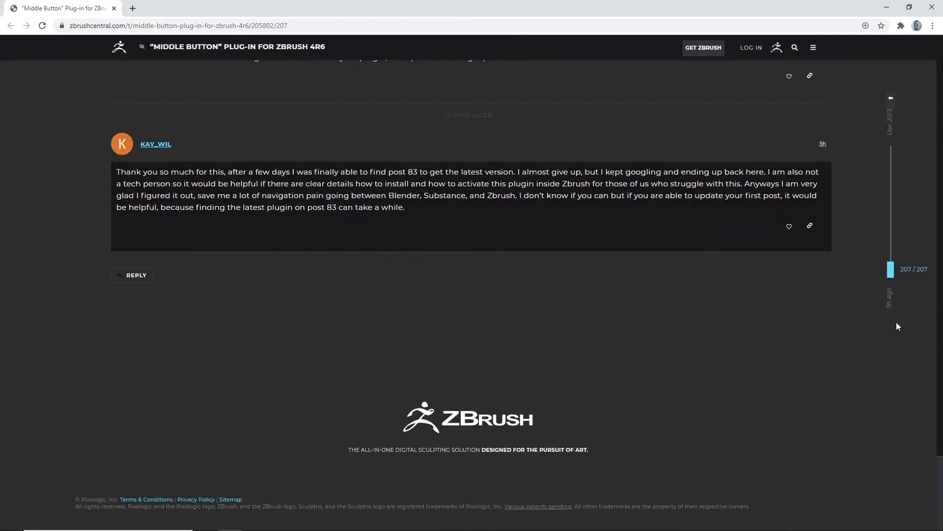
pyautogui.scroll(5, 309, 373)
pyautogui.scroll(9, 266, 386)
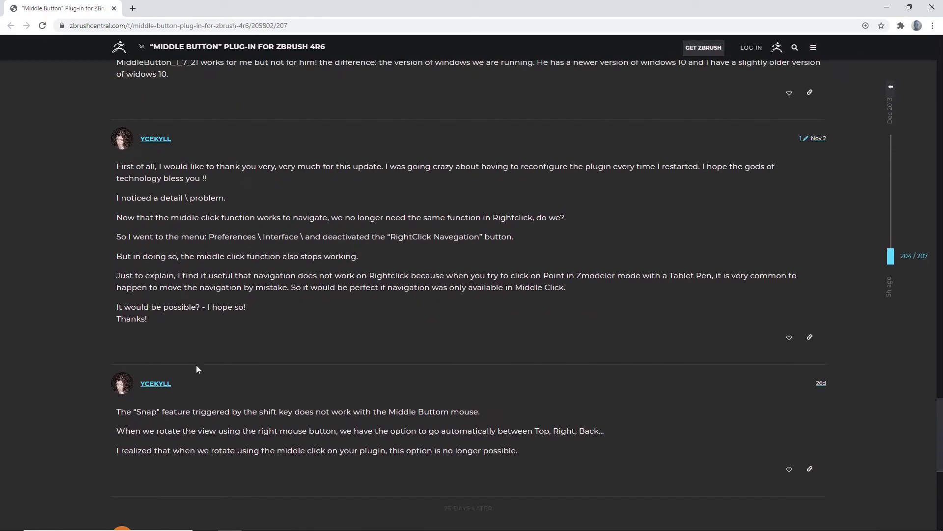
pyautogui.scroll(15, 265, 388)
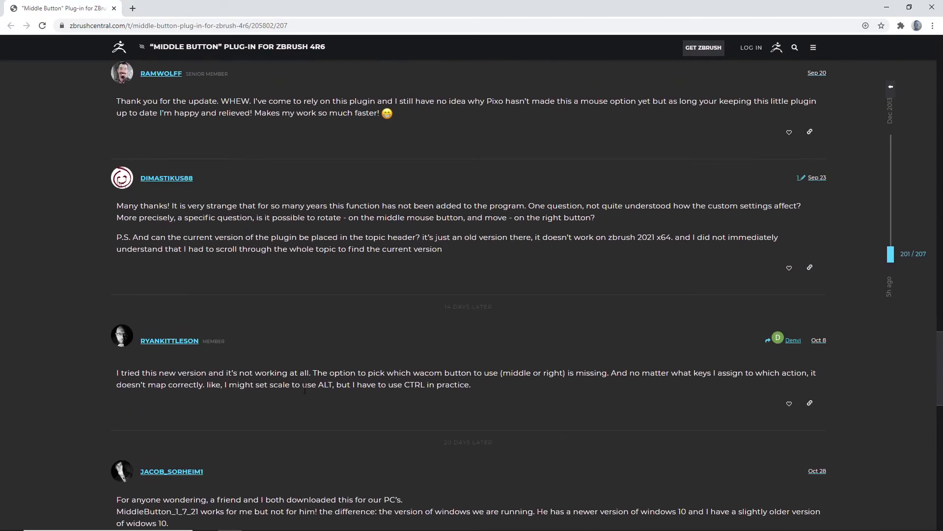
pyautogui.scroll(9, 315, 336)
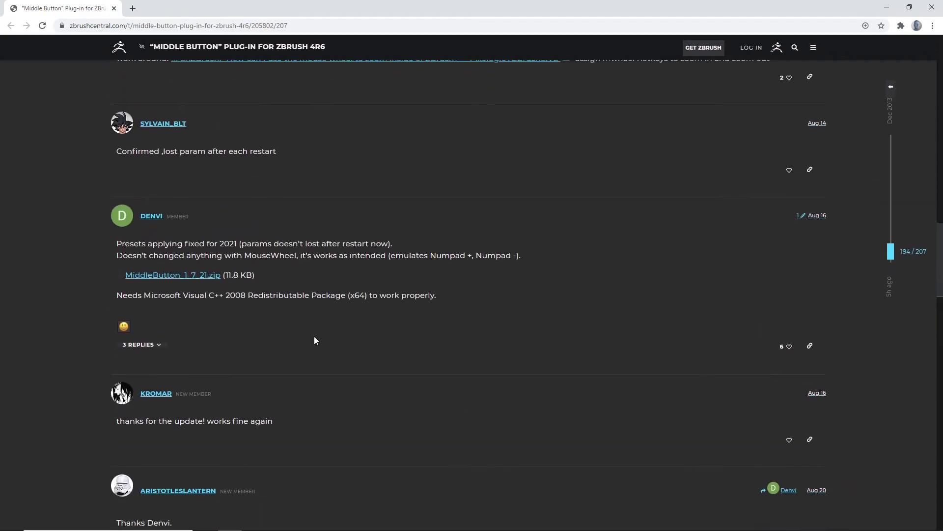
pyautogui.scroll(-11, 26, 278)
pyautogui.scroll(2, 28, 278)
pyautogui.scroll(4, 29, 279)
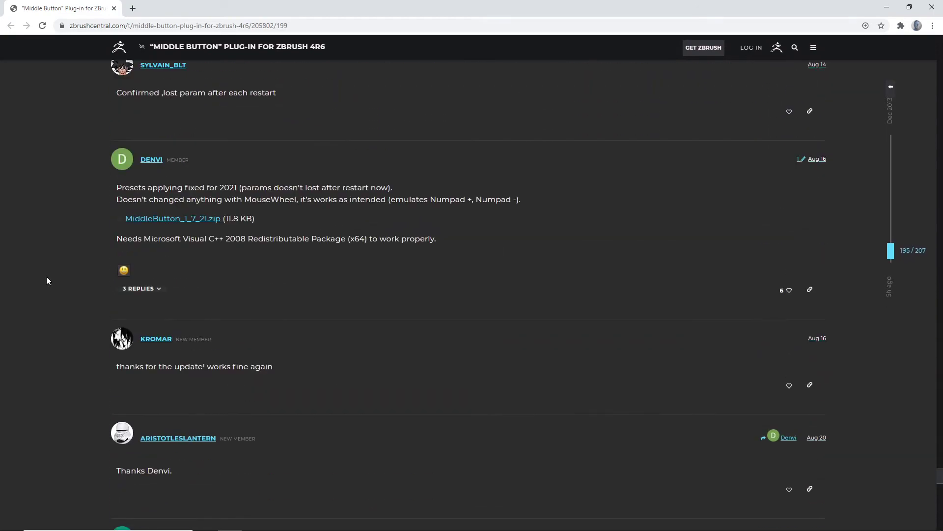
pyautogui.scroll(-20, 47, 273)
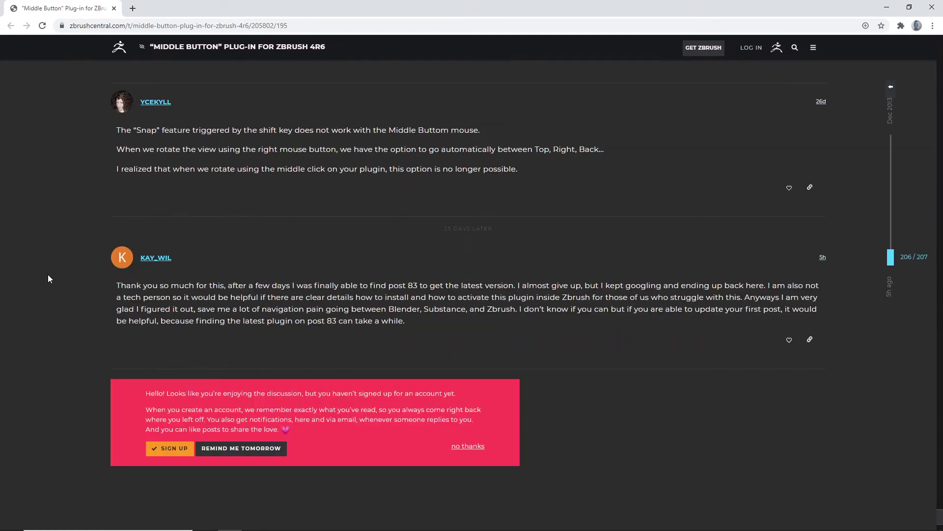
pyautogui.scroll(20, 11, 342)
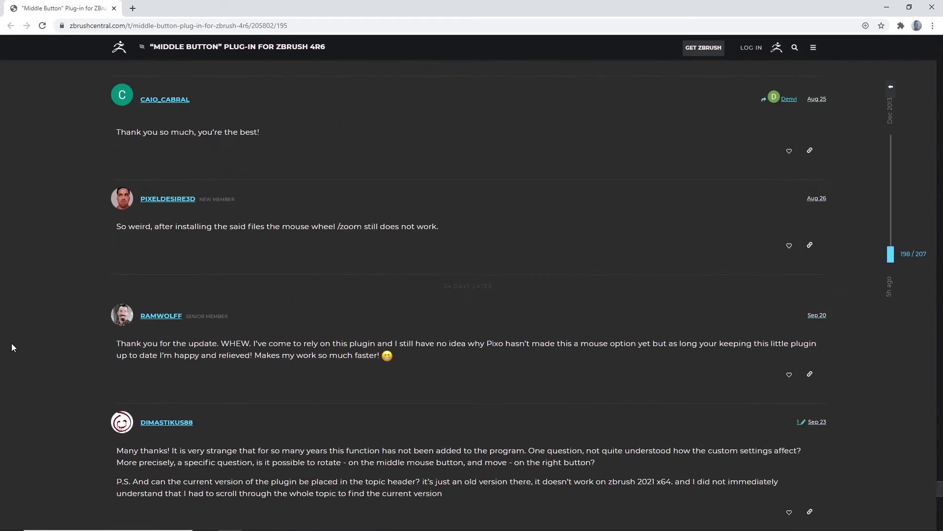
pyautogui.scroll(7, 11, 343)
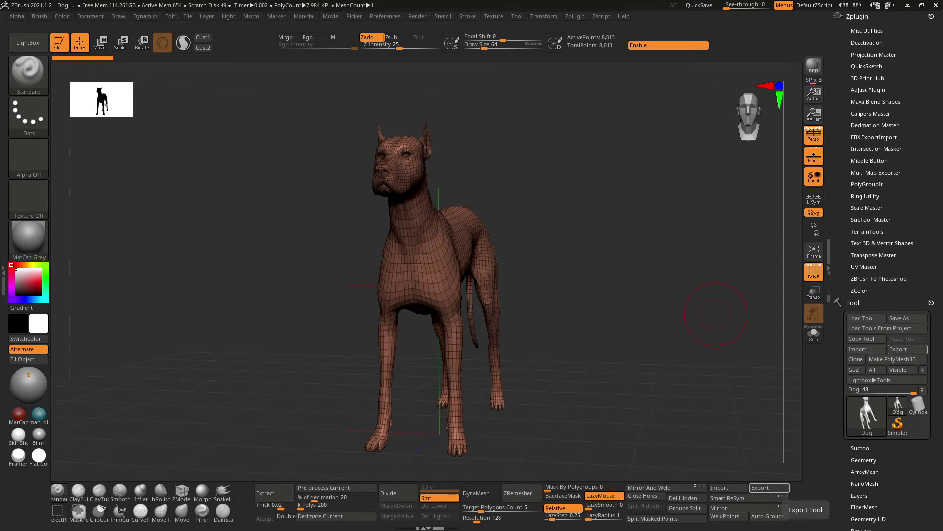
# - Return to ZBrush and examine the Middle Button plug-in's enable switch, presets and shortcut assignments
pyautogui.click(868, 161)
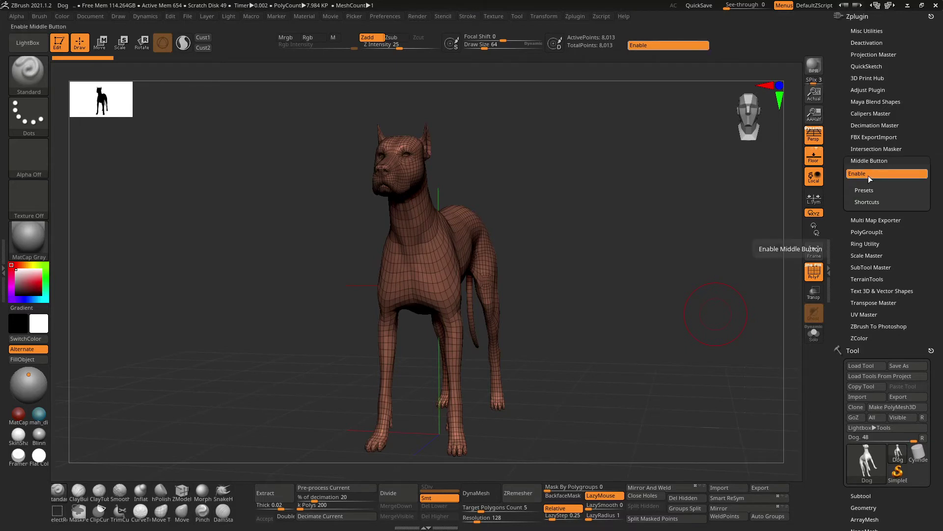
pyautogui.click(870, 176)
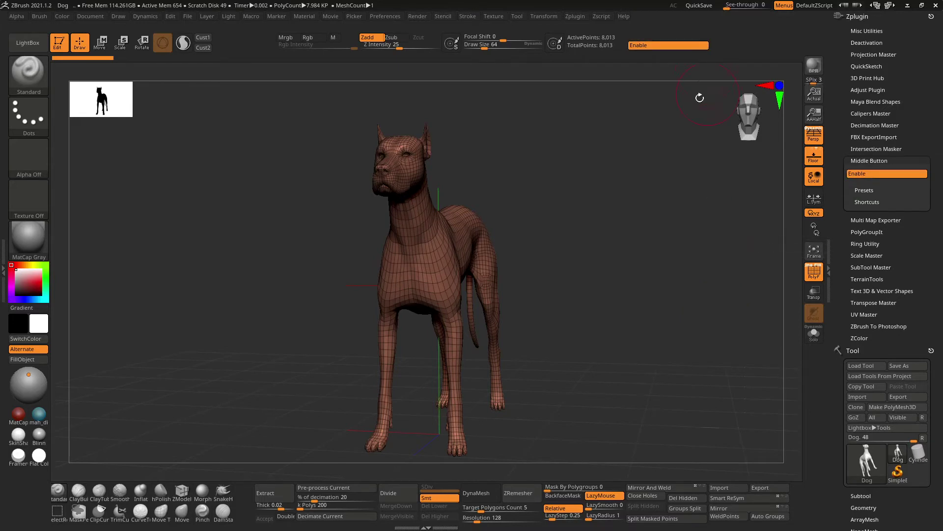
pyautogui.click(656, 46)
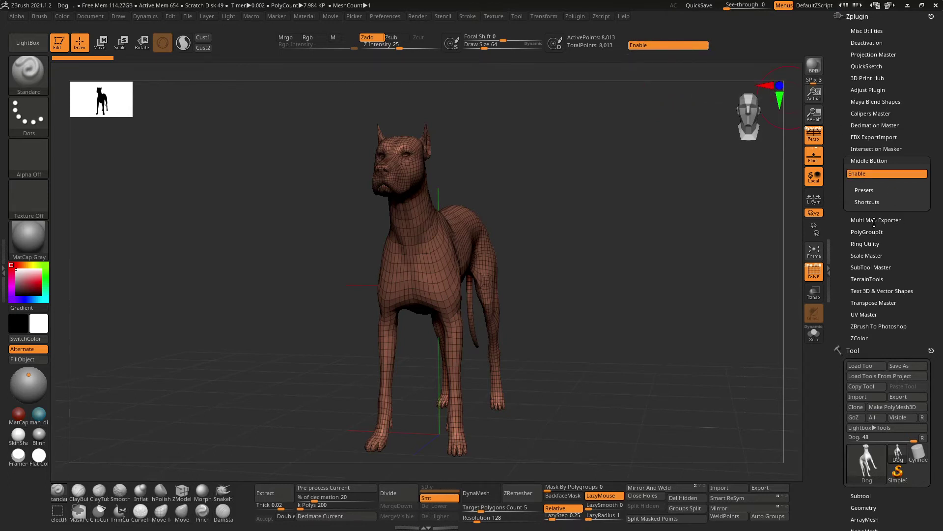
pyautogui.click(862, 190)
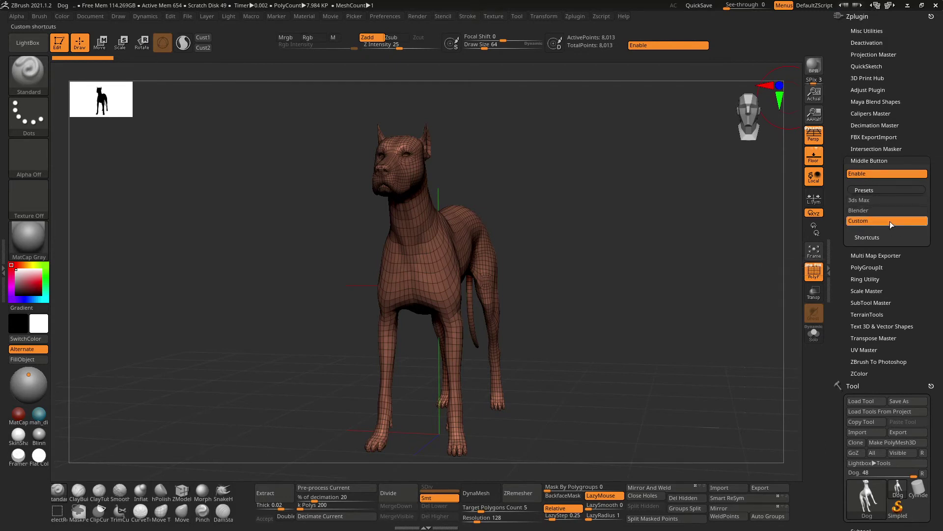
pyautogui.click(868, 237)
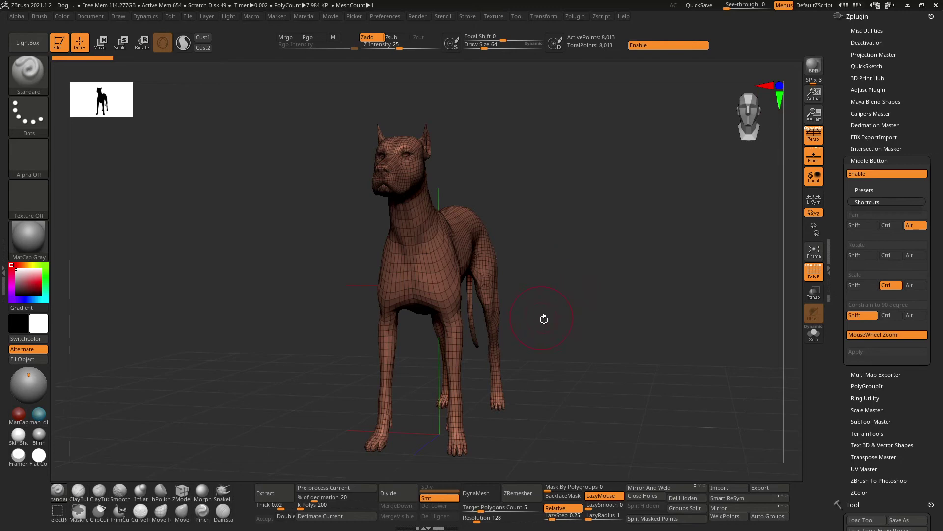
# - Test the plug-in's navigation by zooming in and out with the wheel and rotating the dog to a front view
pyautogui.scroll(3, 486, 265)
pyautogui.scroll(-5, 486, 264)
pyautogui.moveTo(583, 305); pyautogui.dragTo(95, 20, button='middle')
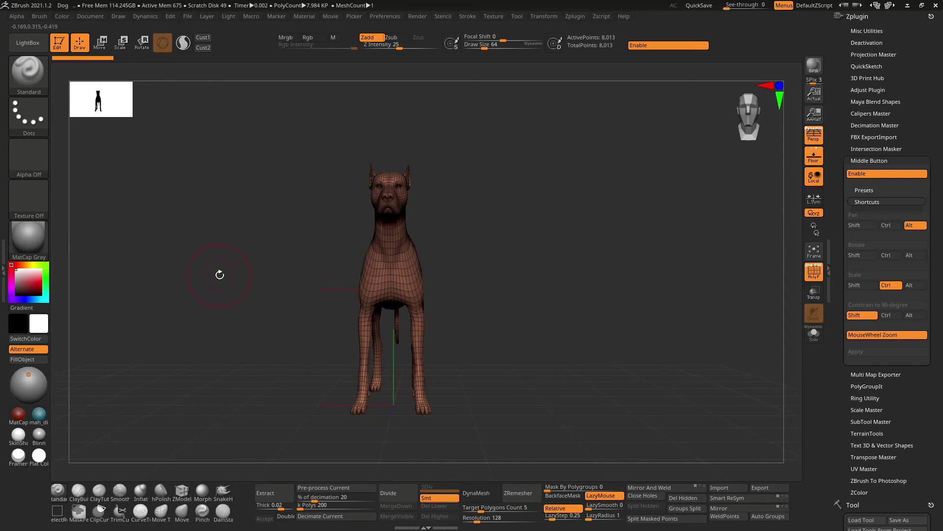
pyautogui.click(117, 16)
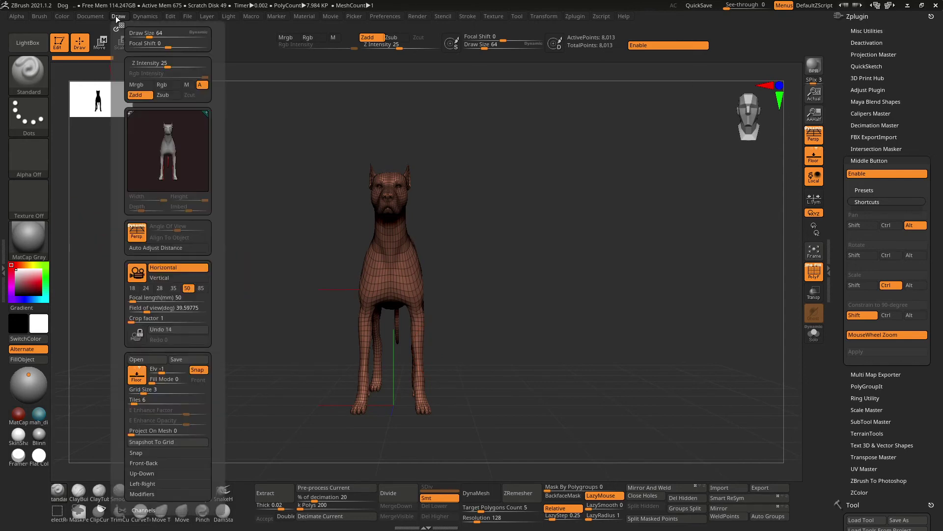
pyautogui.click(102, 16)
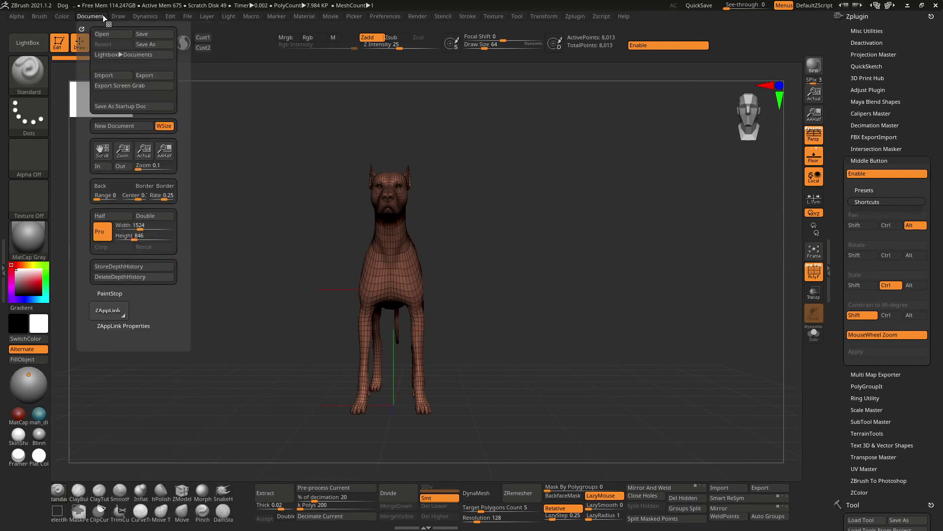
pyautogui.click(105, 167)
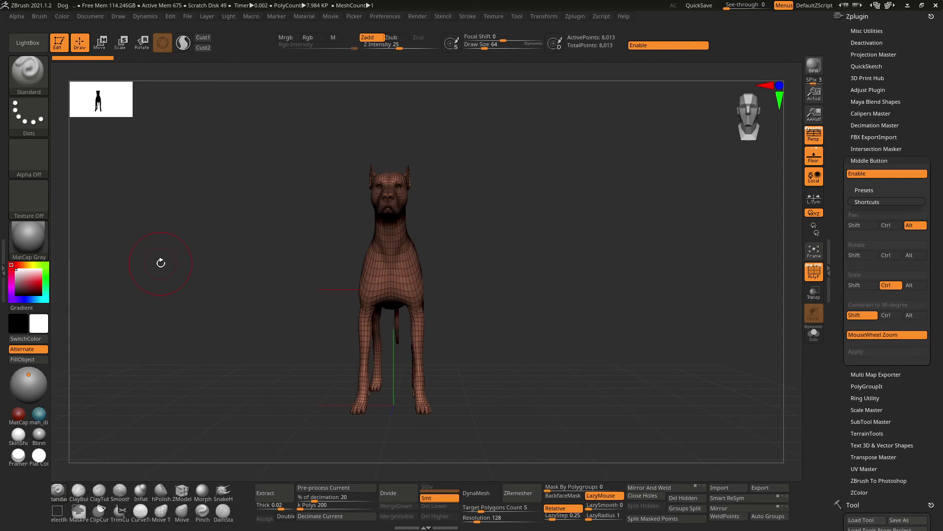
pyautogui.press('ctrl')
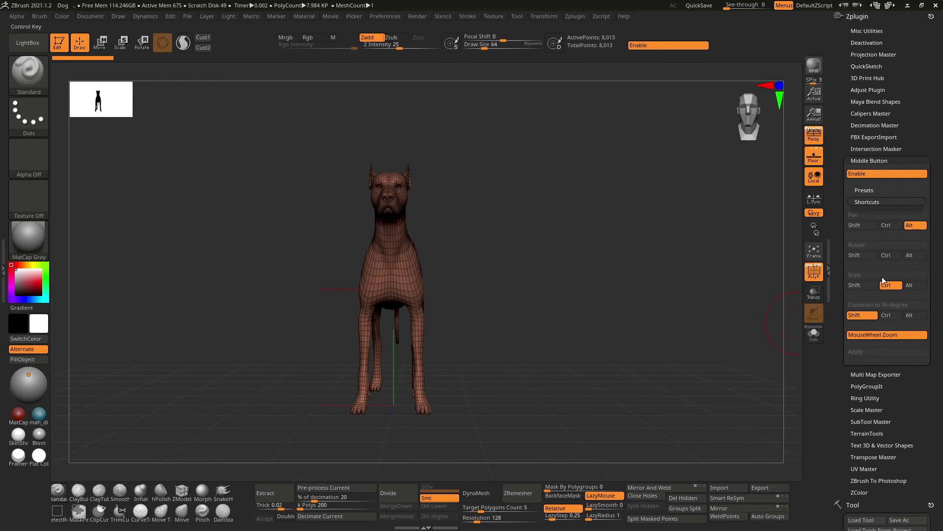